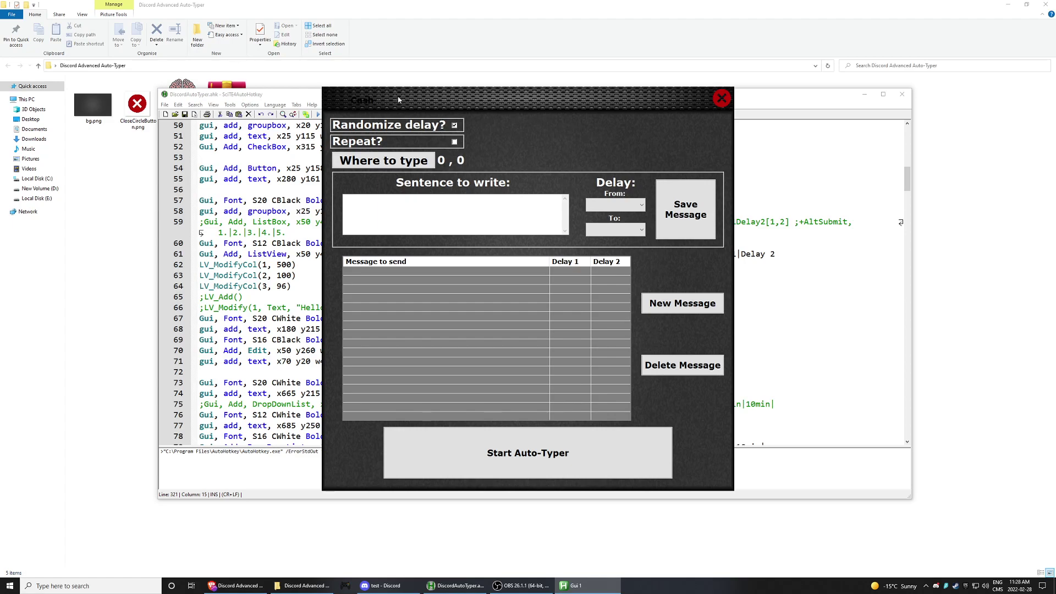
Turn off Randomize delay and add a new message "a" with a 1sec delay, saving it to the list
{"action": "left_click_drag", "start_coordinate": [397, 125], "coordinate": [393, 122]}
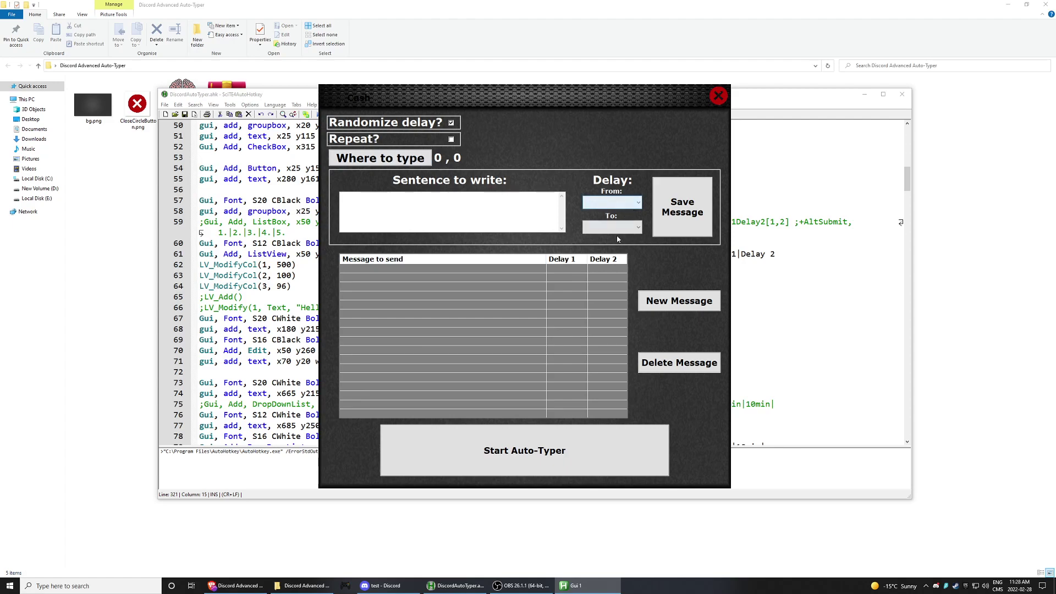
{"action": "left_click", "coordinate": [451, 124]}
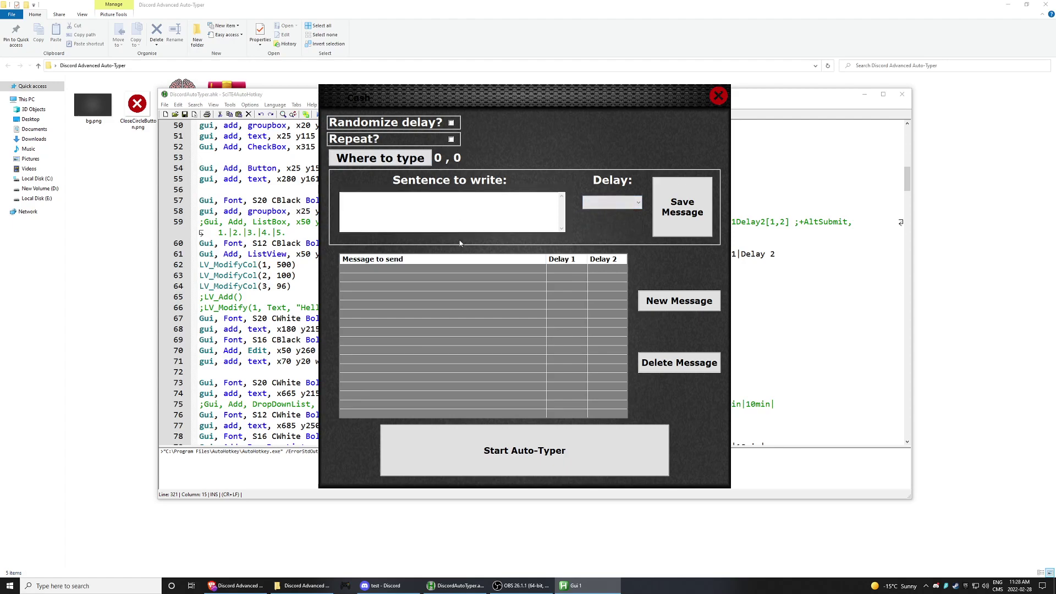
{"action": "left_click", "coordinate": [653, 304]}
{"action": "left_click", "coordinate": [519, 208]}
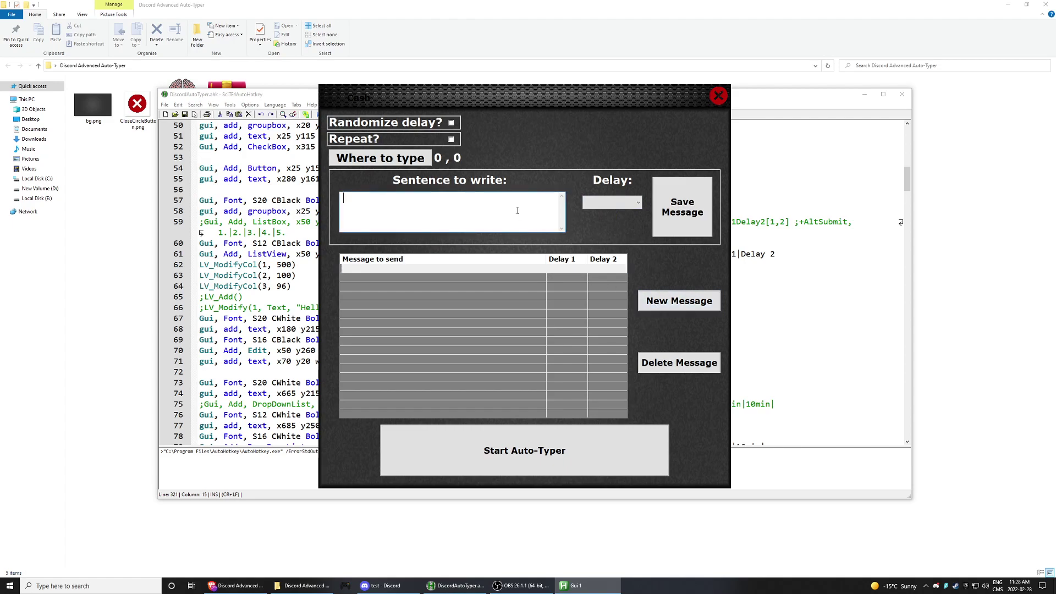
{"action": "type", "text": "a"}
{"action": "left_click", "coordinate": [599, 199]}
{"action": "left_click", "coordinate": [602, 216]}
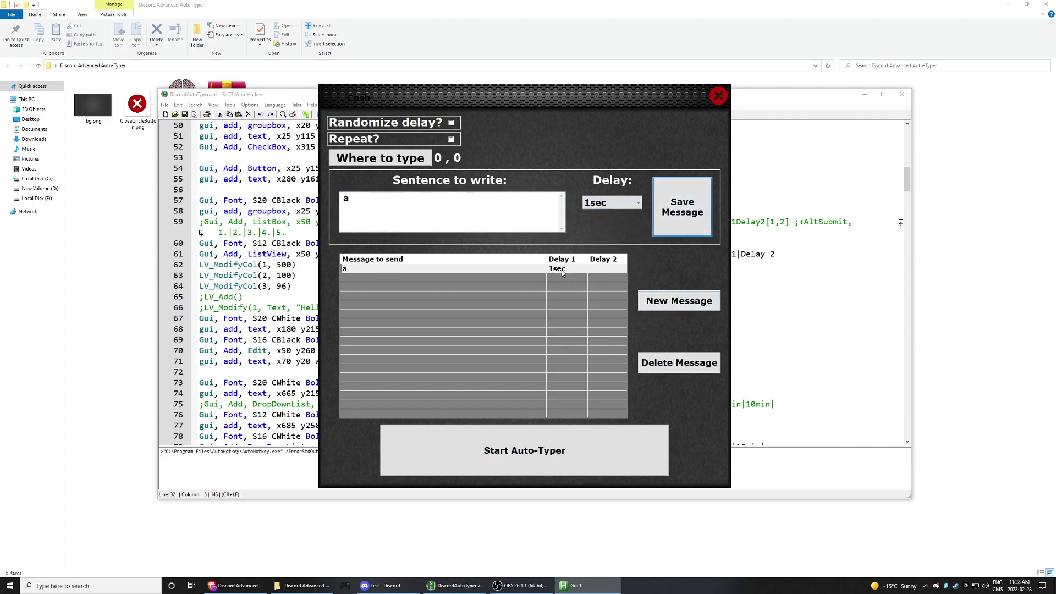
{"action": "left_click", "coordinate": [682, 207]}
Write a second message "b" with a 1sec delay and save it to the message list
{"action": "key", "text": "BackSpace"}
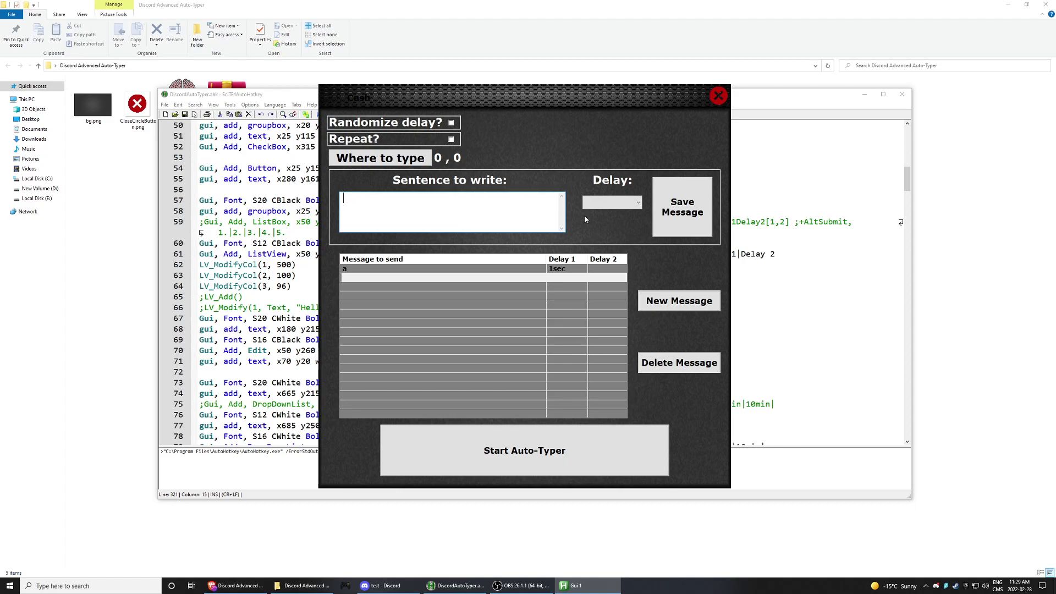
{"action": "type", "text": "b"}
{"action": "left_click", "coordinate": [612, 202]}
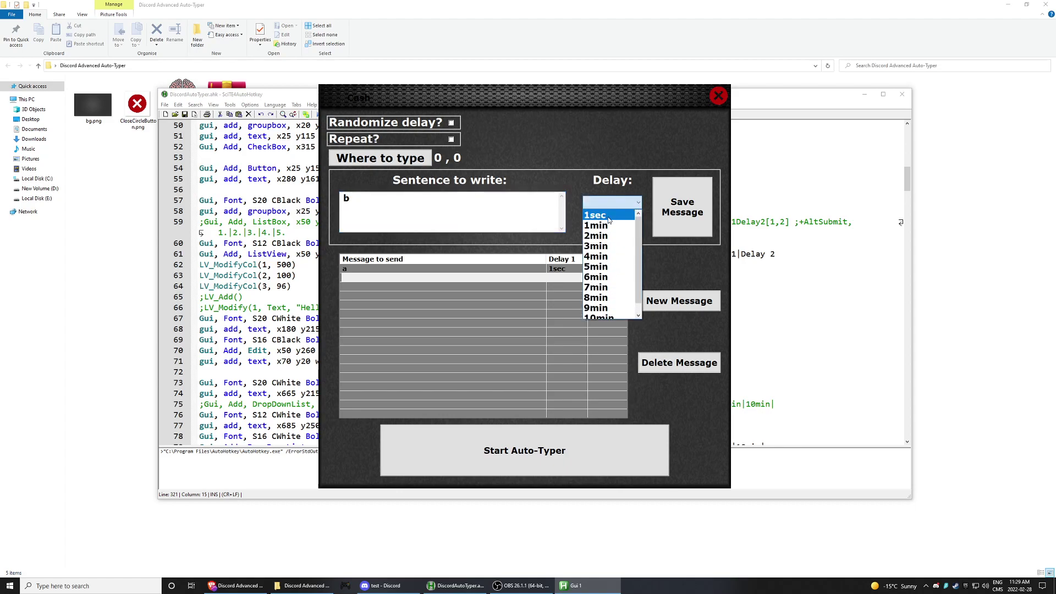
{"action": "left_click", "coordinate": [602, 214]}
{"action": "left_click", "coordinate": [682, 206]}
Fill the third message line with "c" and a 1sec delay, and save it
{"action": "left_click", "coordinate": [446, 287]}
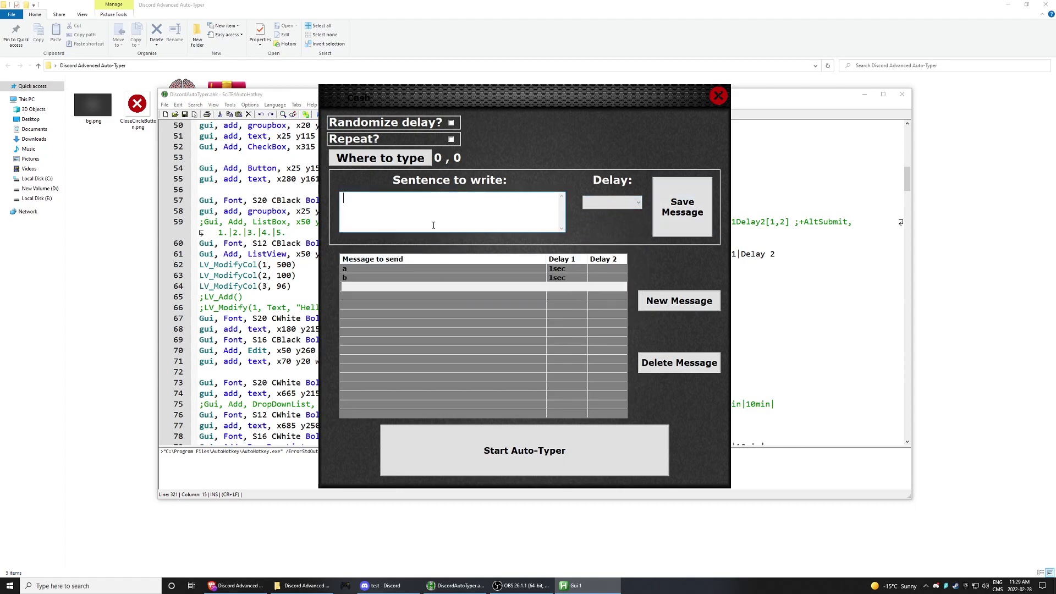
{"action": "type", "text": "c"}
{"action": "left_click", "coordinate": [612, 202]}
{"action": "left_click", "coordinate": [595, 217]}
{"action": "left_click", "coordinate": [671, 213]}
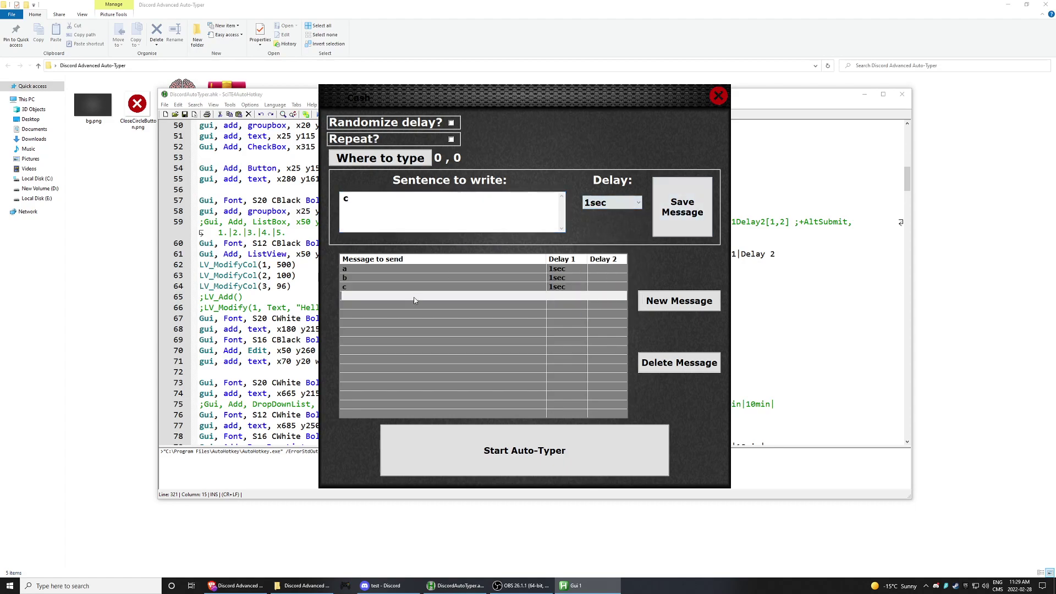
Fill the fourth message line with "d" and a 1sec delay, and save it
{"action": "type", "text": "d"}
{"action": "left_click", "coordinate": [612, 202]}
{"action": "left_click", "coordinate": [600, 214]}
{"action": "left_click", "coordinate": [682, 208]}
Fill the fifth message line with "e" and a 1sec delay, and save it
{"action": "type", "text": "ed"}
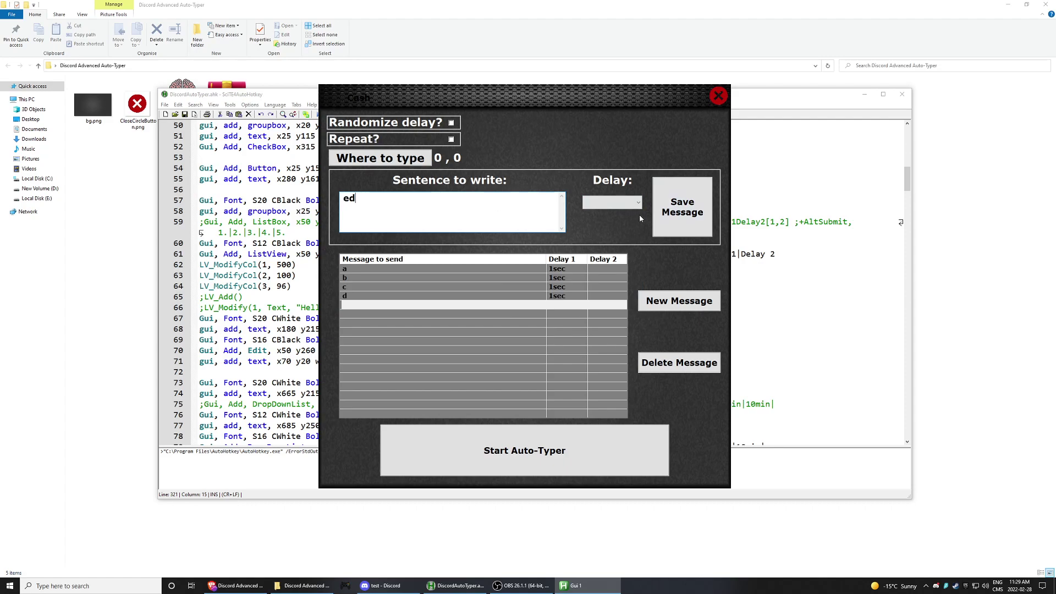
{"action": "key", "text": "BackSpace"}
{"action": "left_click", "coordinate": [611, 203]}
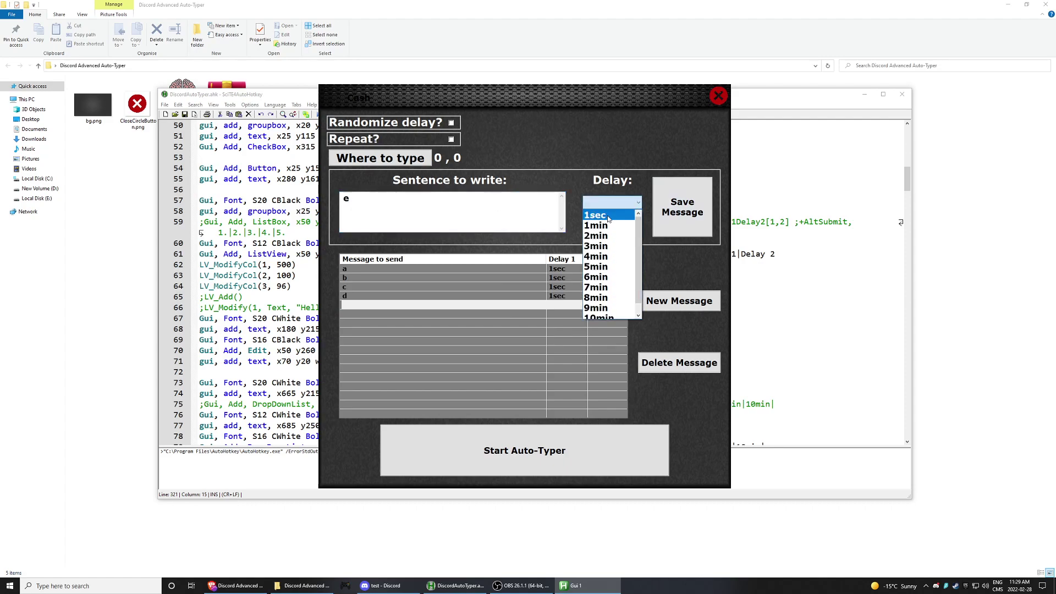
{"action": "left_click", "coordinate": [603, 214]}
{"action": "left_click", "coordinate": [654, 219]}
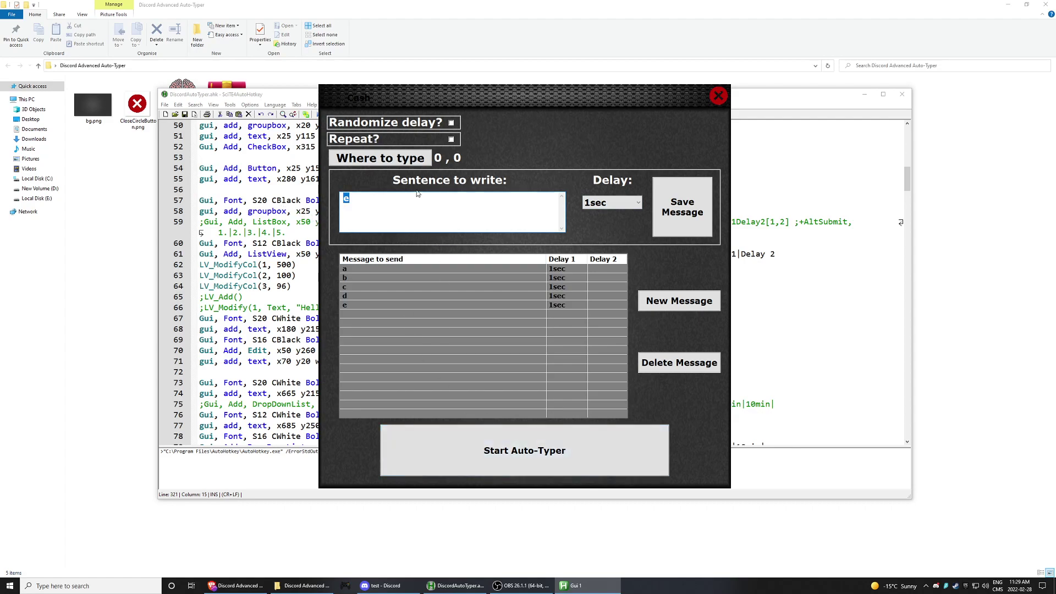
Set the auto-typer's typing location to the message box of Discord's test channel
{"action": "left_click", "coordinate": [385, 159]}
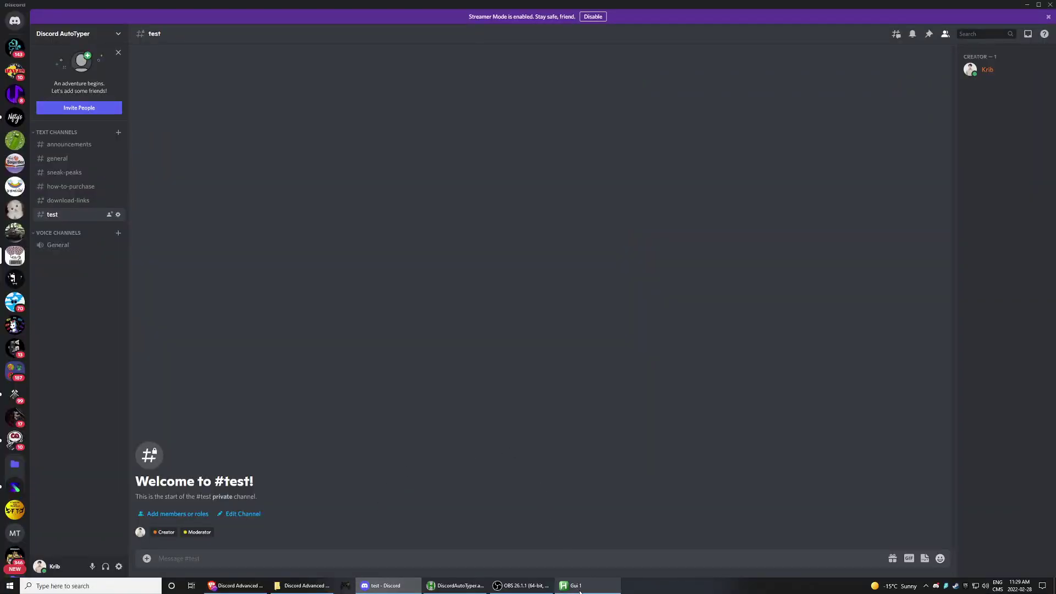
{"action": "left_click", "coordinate": [566, 559]}
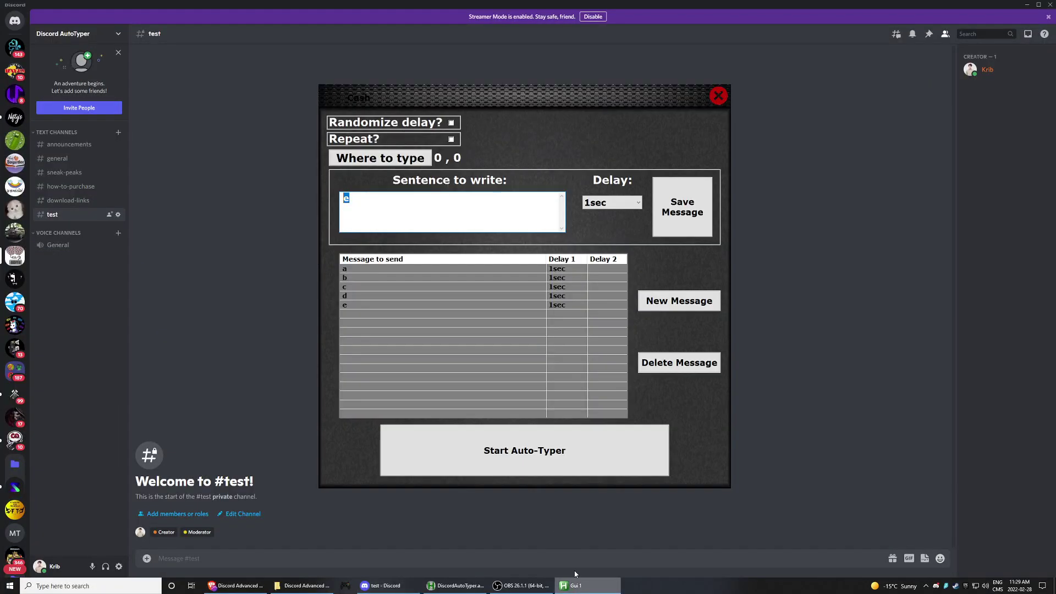
{"action": "left_click", "coordinate": [378, 160]}
{"action": "left_click", "coordinate": [164, 558]}
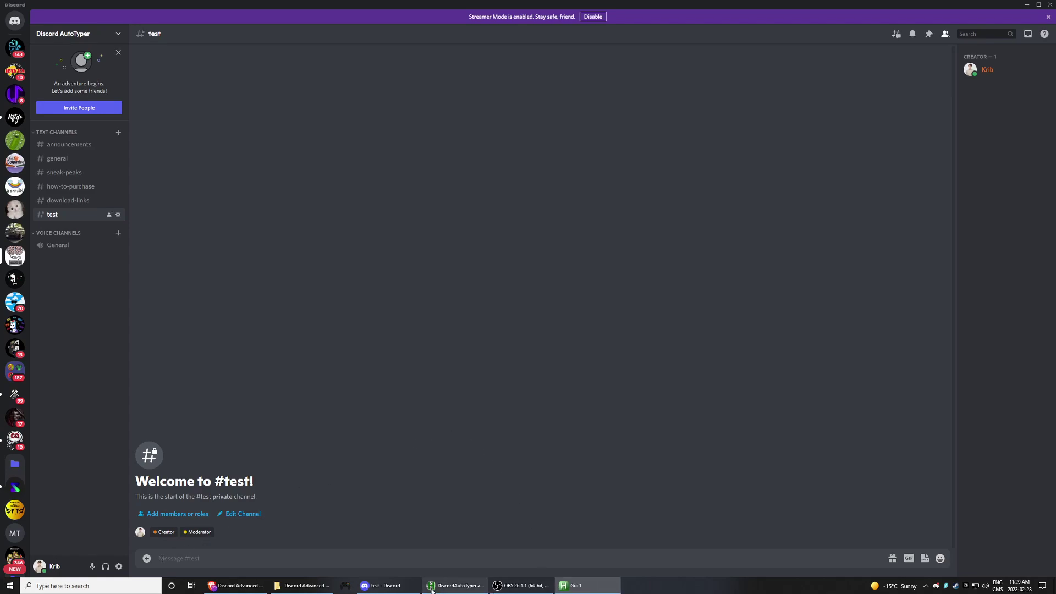
{"action": "left_click", "coordinate": [455, 586]}
{"action": "left_click", "coordinate": [468, 585]}
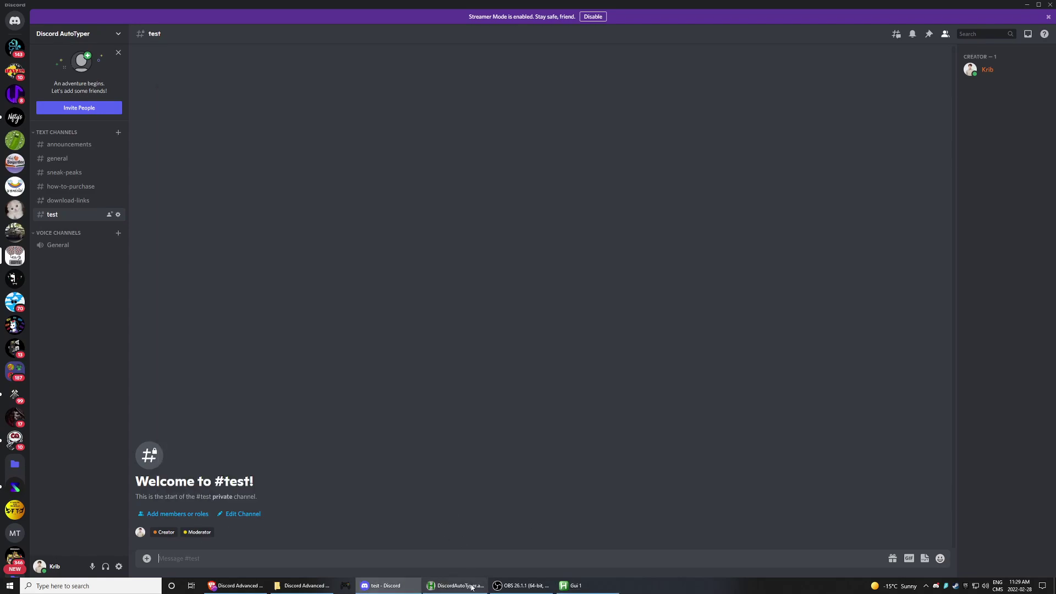
{"action": "left_click", "coordinate": [467, 586]}
{"action": "scroll", "coordinate": [385, 259], "scroll_direction": "up", "scroll_amount": 20}
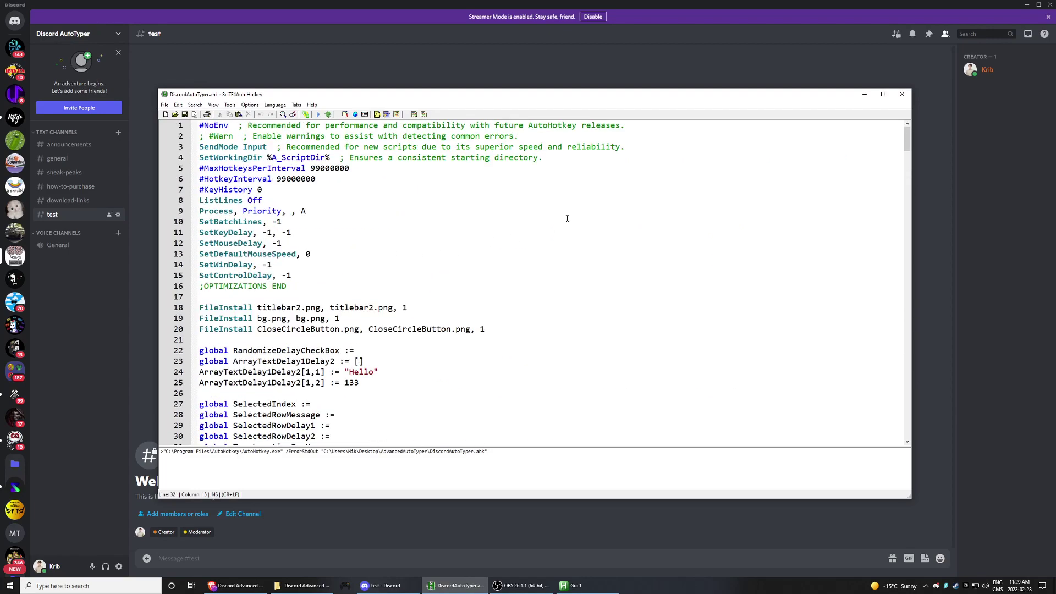
{"action": "left_click", "coordinate": [455, 586]}
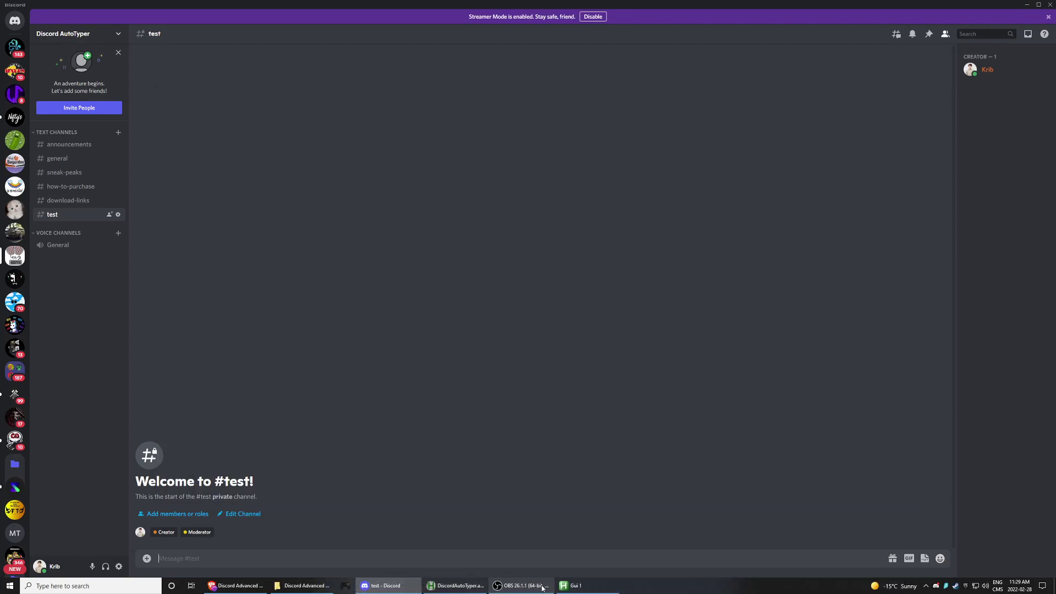
Bring back the auto-typer window, run the message list once, and run it again with Repeat turned on
{"action": "left_click", "coordinate": [575, 586]}
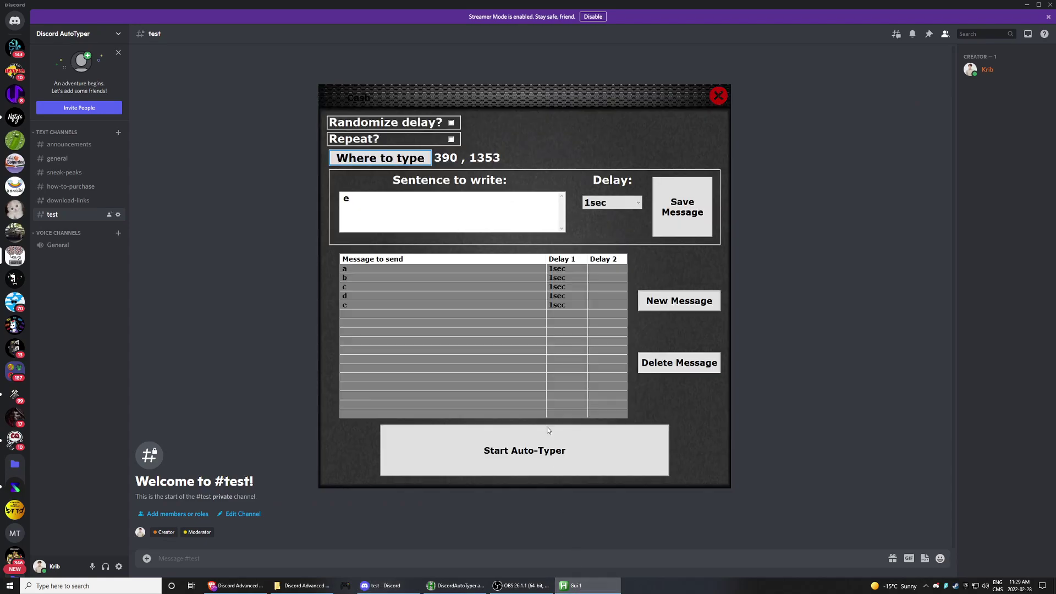
{"action": "left_click", "coordinate": [519, 453]}
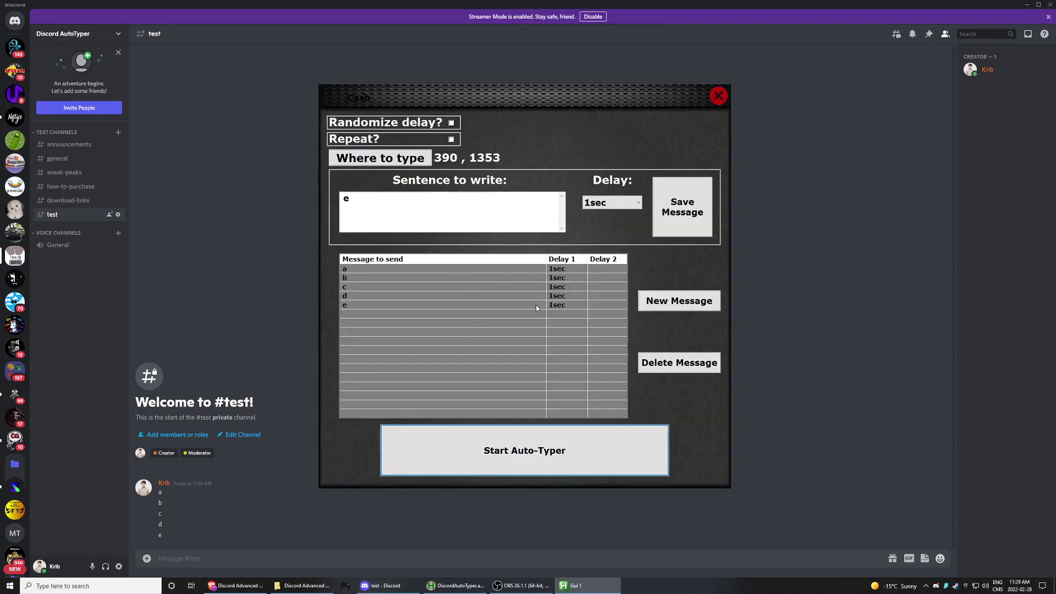
{"action": "left_click", "coordinate": [451, 139]}
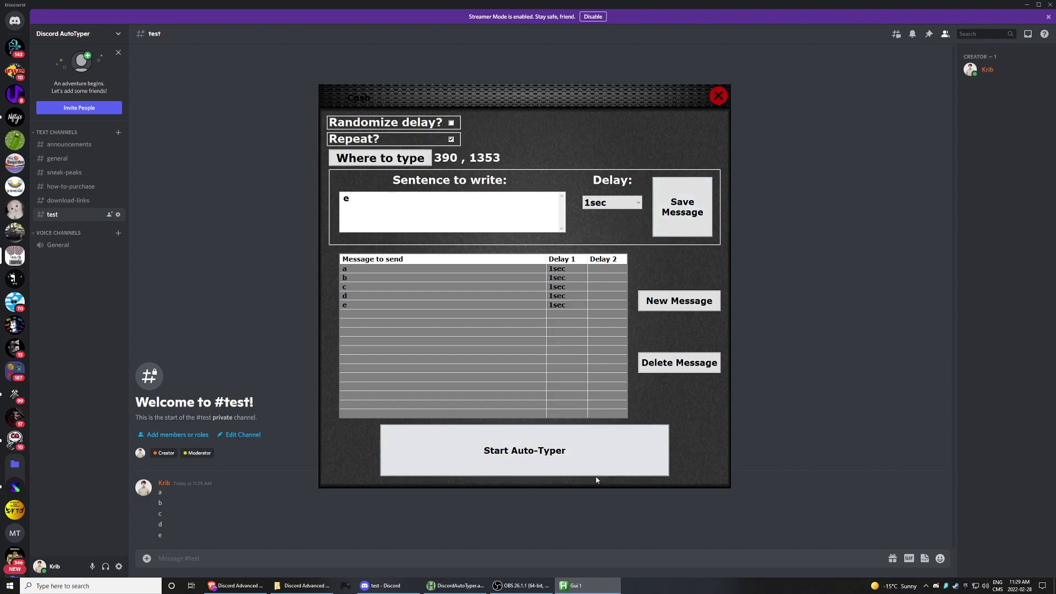
{"action": "left_click", "coordinate": [584, 460]}
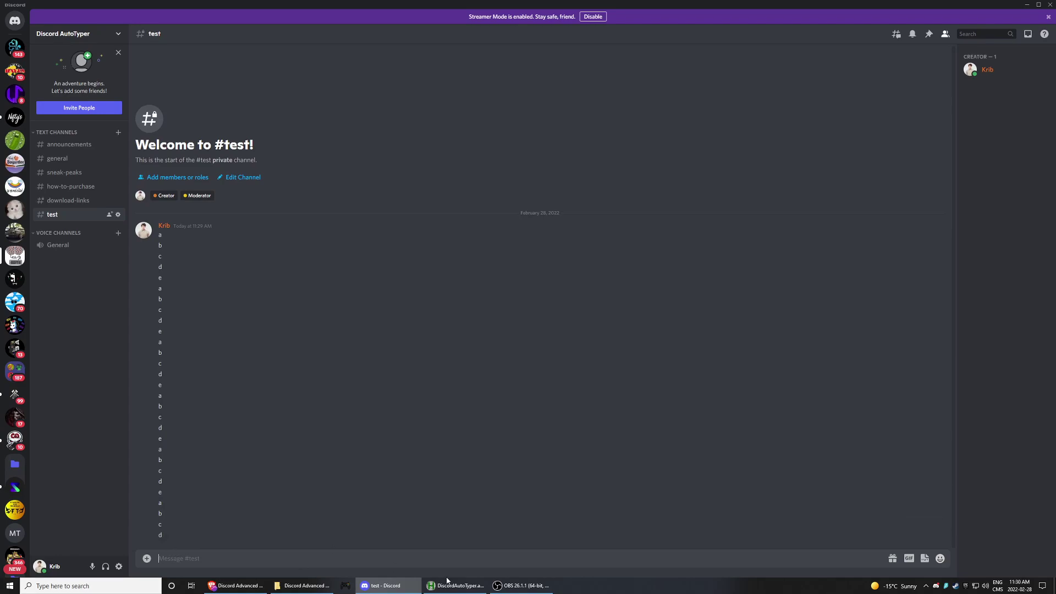
{"action": "left_click", "coordinate": [460, 586]}
{"action": "left_click", "coordinate": [456, 586]}
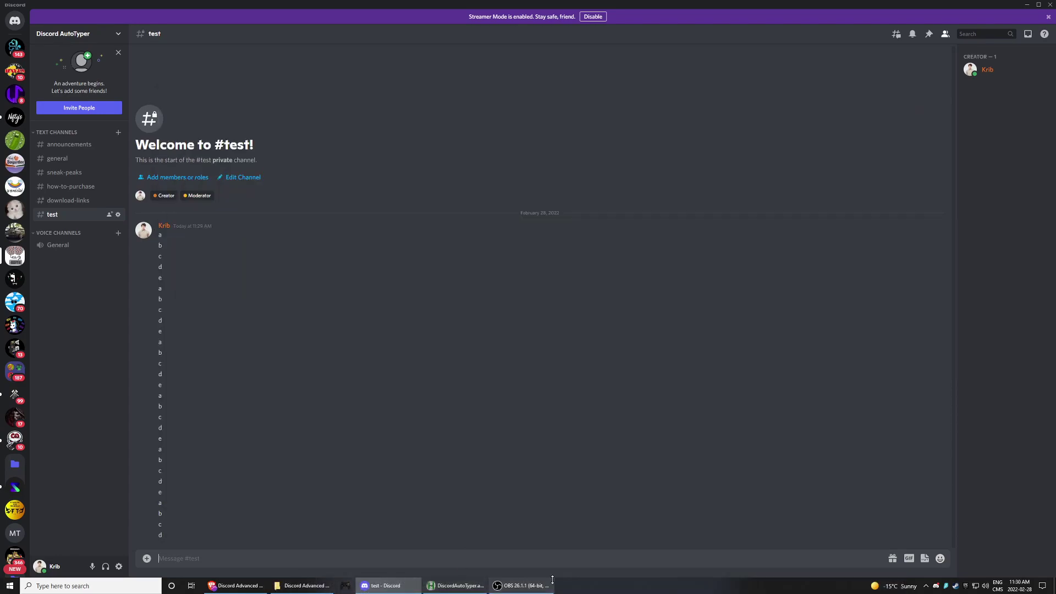
{"action": "left_click", "coordinate": [451, 586]}
{"action": "left_click", "coordinate": [480, 297]}
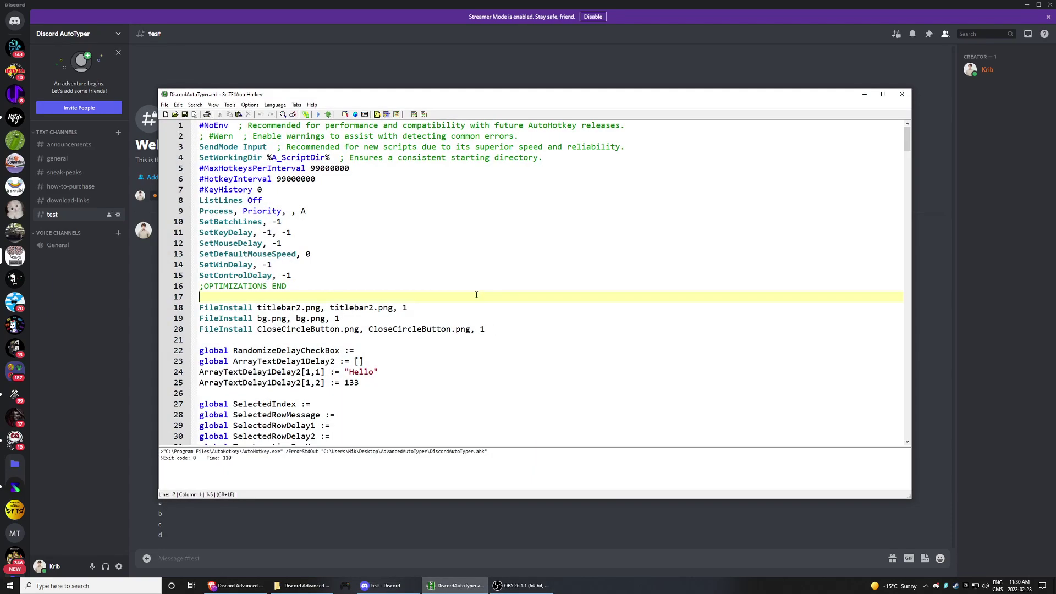
Switch to the Discord Advanced Auto-Typer folder, examine the contents of Discord Advanced Auto-Typer.rar, and close the archive
{"action": "left_click", "coordinate": [303, 586]}
{"action": "left_click", "coordinate": [227, 104]}
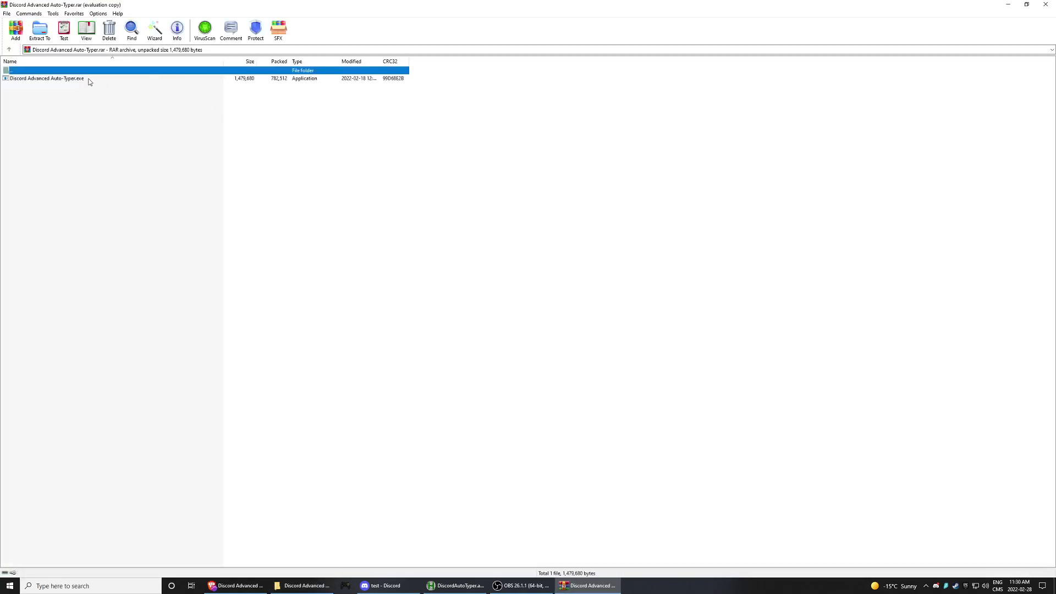
{"action": "left_click", "coordinate": [61, 79]}
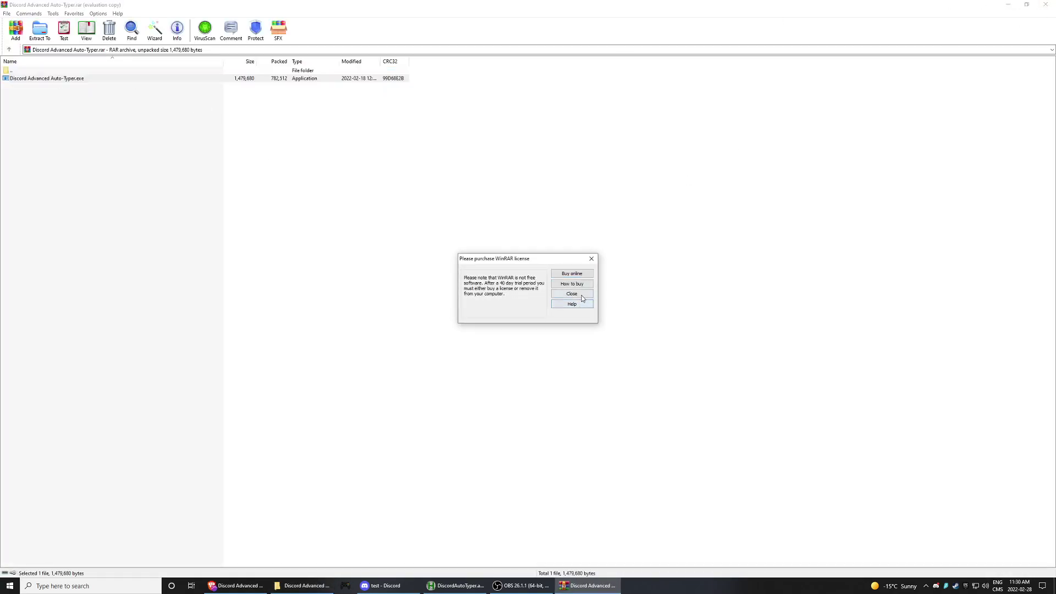
{"action": "left_click", "coordinate": [571, 293]}
{"action": "left_click", "coordinate": [1046, 4]}
Launch Discord Advanced Auto-Typer.exe from the folder and reposition its window
{"action": "double_click", "coordinate": [183, 104]}
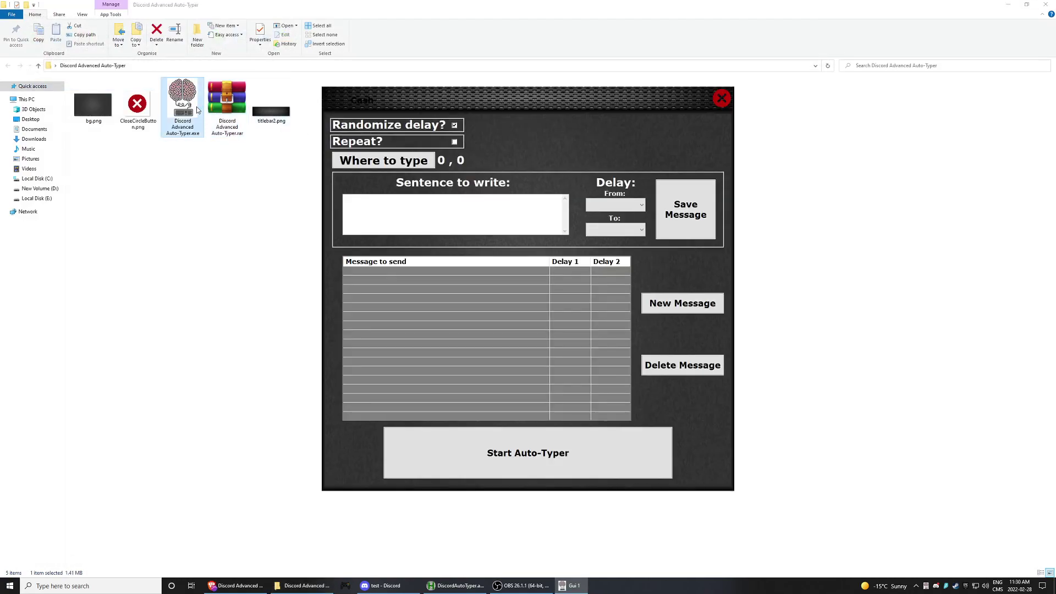
{"action": "left_click_drag", "start_coordinate": [510, 97], "coordinate": [531, 118]}
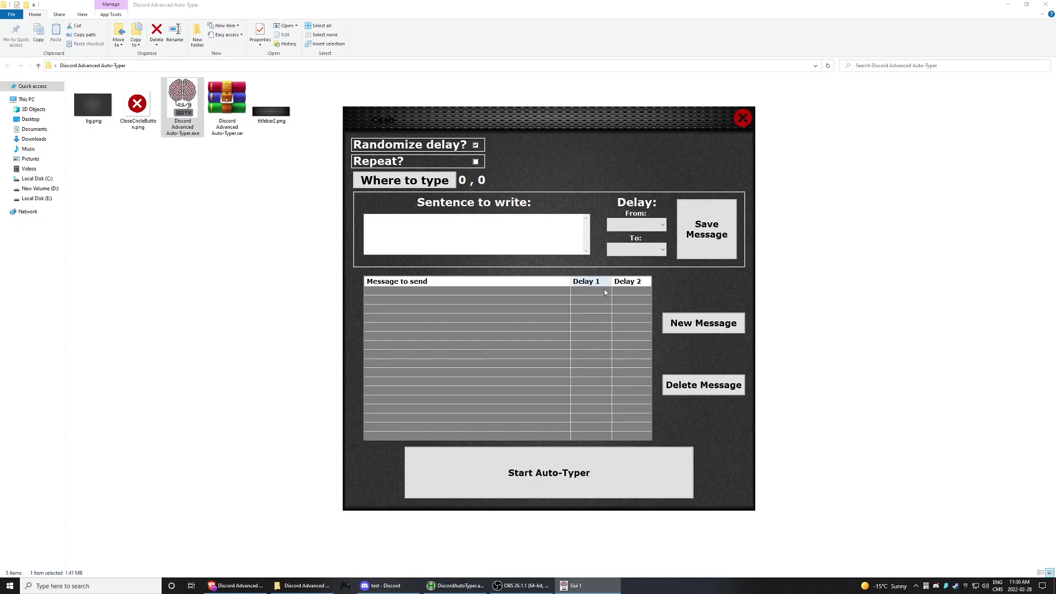
Enter the sentence "Hey guys!" with a 1sec delay, turn off Randomize delay, and try to save the message
{"action": "left_click", "coordinate": [686, 322]}
{"action": "type", "text": "Hey guys !"}
{"action": "left_click", "coordinate": [657, 225]}
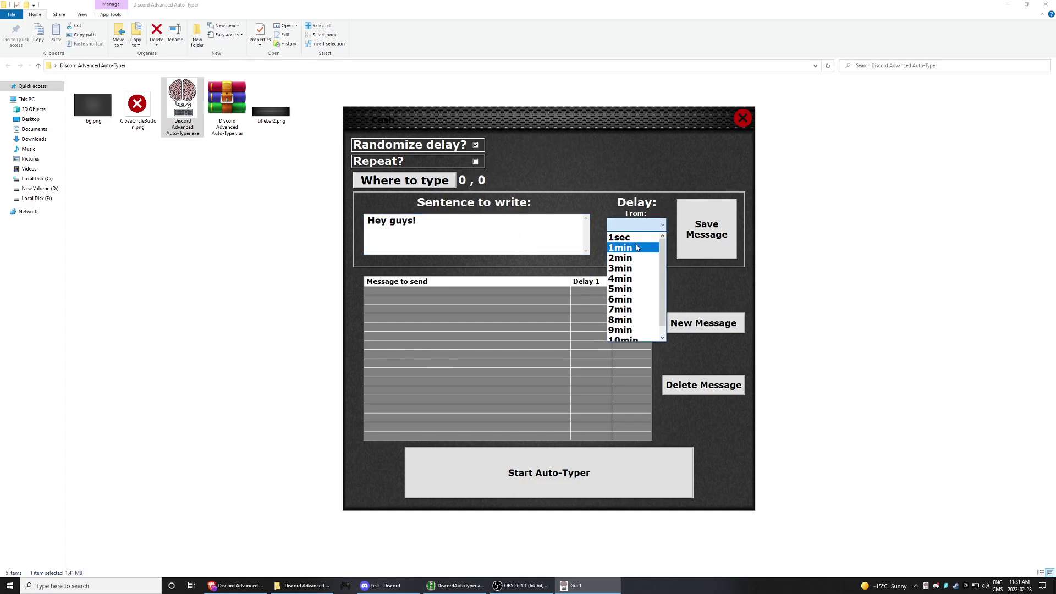
{"action": "left_click", "coordinate": [659, 238]}
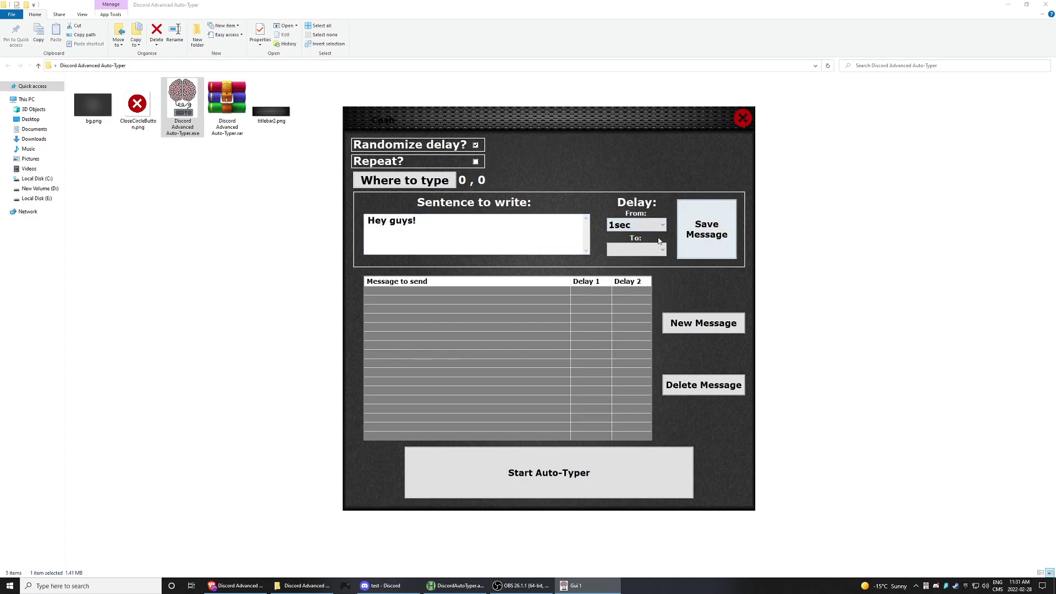
{"action": "left_click", "coordinate": [476, 145]}
{"action": "left_click", "coordinate": [707, 229]}
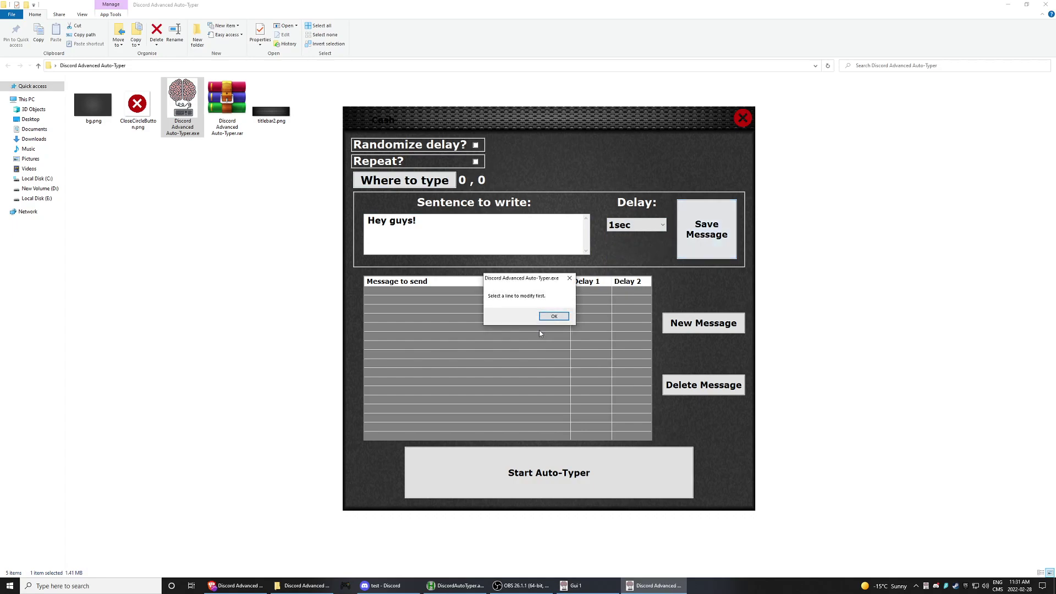
{"action": "left_click", "coordinate": [554, 317]}
Select the first message line, write "Hey Guys!" with a 1sec delay, and save it
{"action": "left_click", "coordinate": [719, 328]}
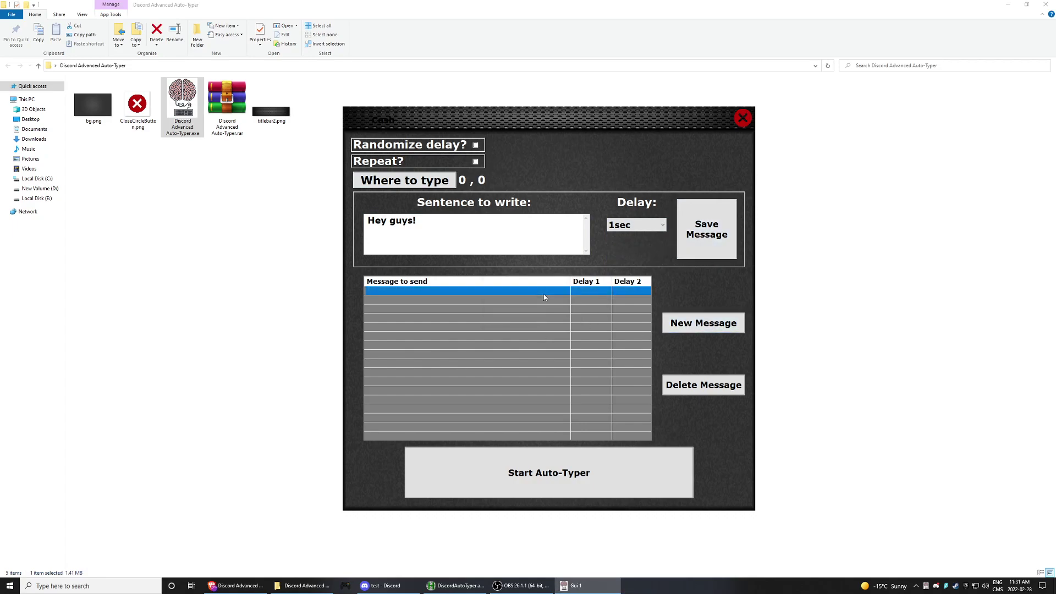
{"action": "left_click", "coordinate": [544, 294]}
{"action": "left_click", "coordinate": [553, 238]}
{"action": "type", "text": "He"}
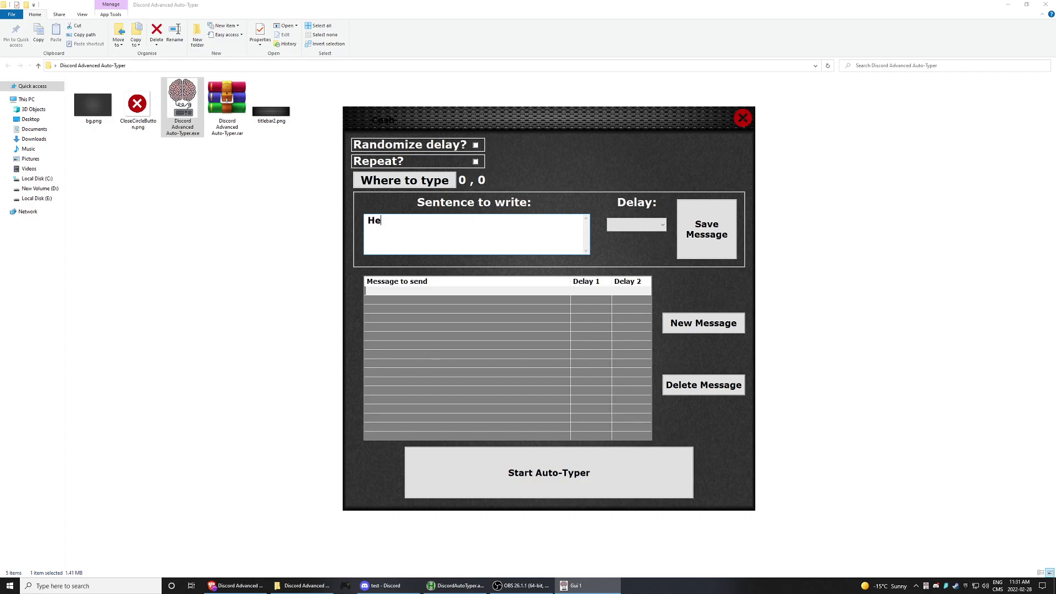
{"action": "type", "text": "y Gyu"}
{"action": "key", "text": "BackSpace"}
{"action": "key", "text": "BackSpace"}
{"action": "type", "text": "uys!"}
{"action": "left_click", "coordinate": [637, 224]}
{"action": "left_click", "coordinate": [634, 234]}
{"action": "left_click", "coordinate": [705, 240]}
Add "How are you?" on the second message line with a randomized delay from 1sec to 1min and save it
{"action": "left_click", "coordinate": [548, 301]}
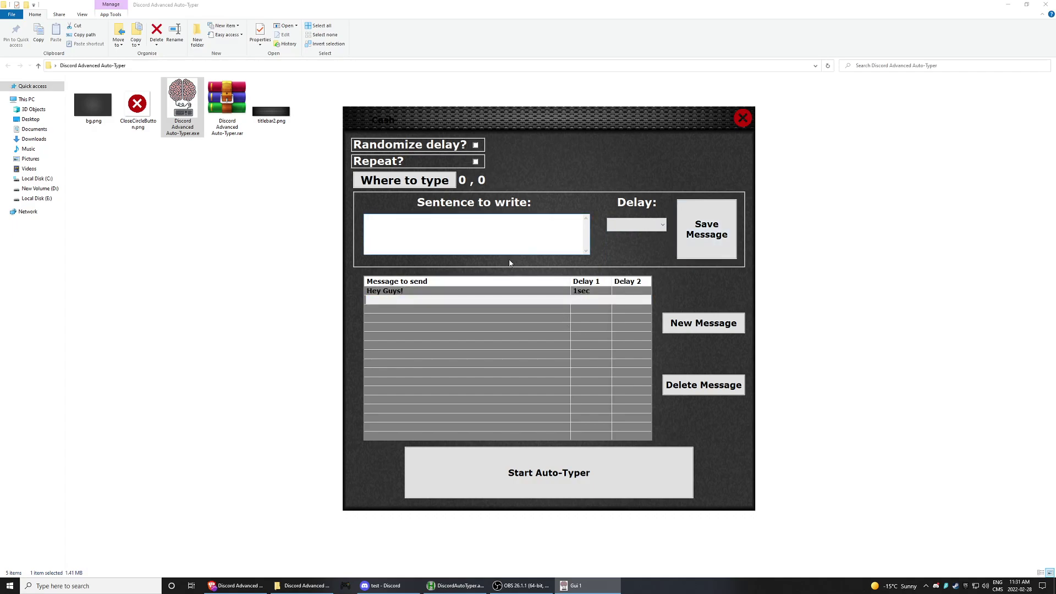
{"action": "type", "text": "How are you?"}
{"action": "left_click", "coordinate": [651, 223]}
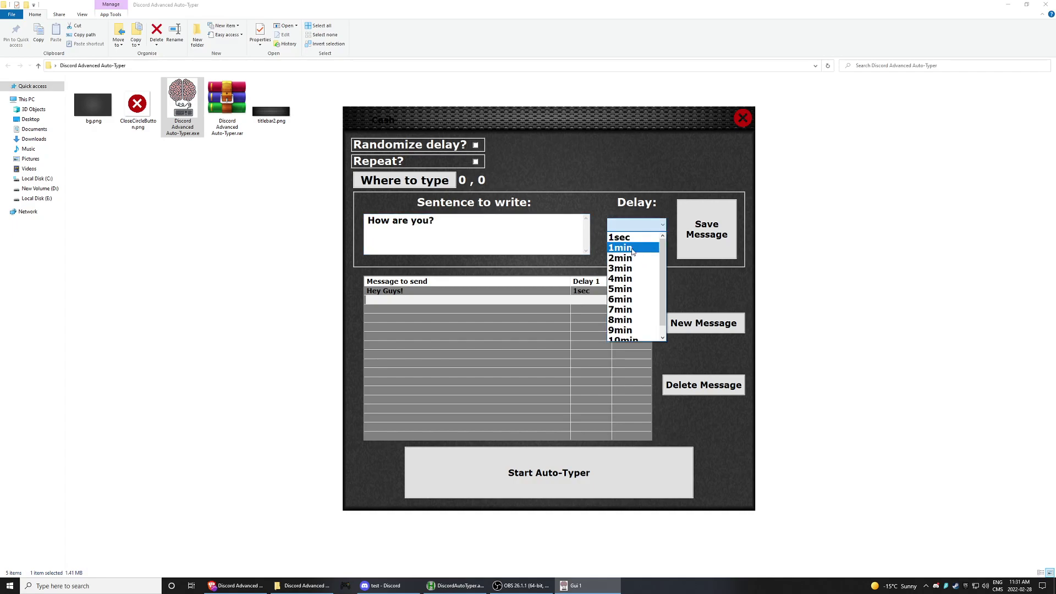
{"action": "left_click", "coordinate": [627, 237]}
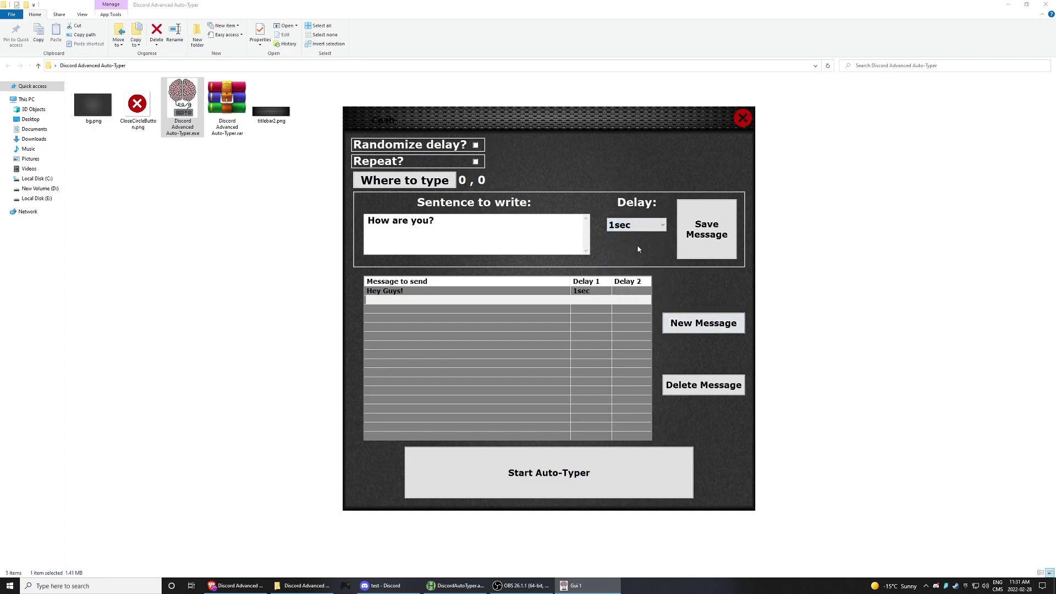
{"action": "left_click", "coordinate": [477, 145]}
{"action": "left_click", "coordinate": [614, 252]}
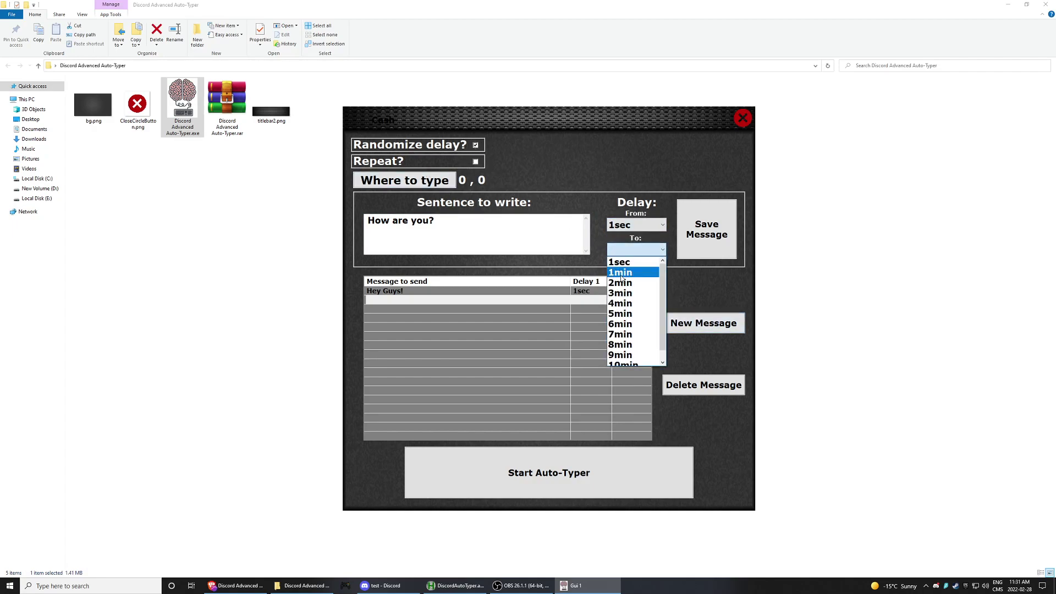
{"action": "left_click", "coordinate": [621, 273]}
{"action": "left_click", "coordinate": [707, 229]}
Select the third message line and write the sentence "Yeah i'm doing pretty good too"
{"action": "left_click", "coordinate": [542, 309]}
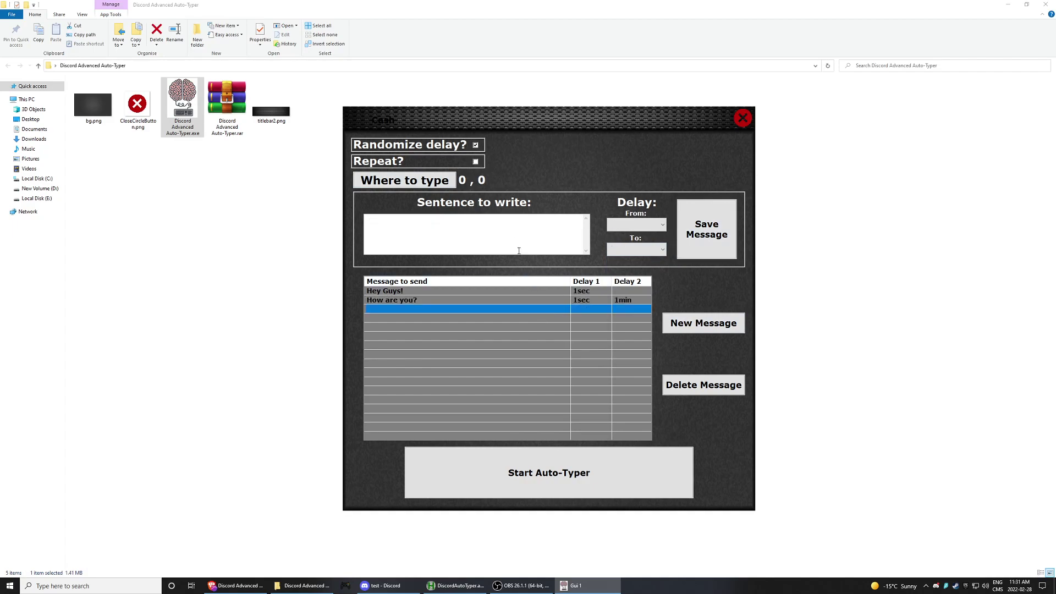
{"action": "left_click", "coordinate": [513, 244]}
{"action": "type", "text": "Yea"}
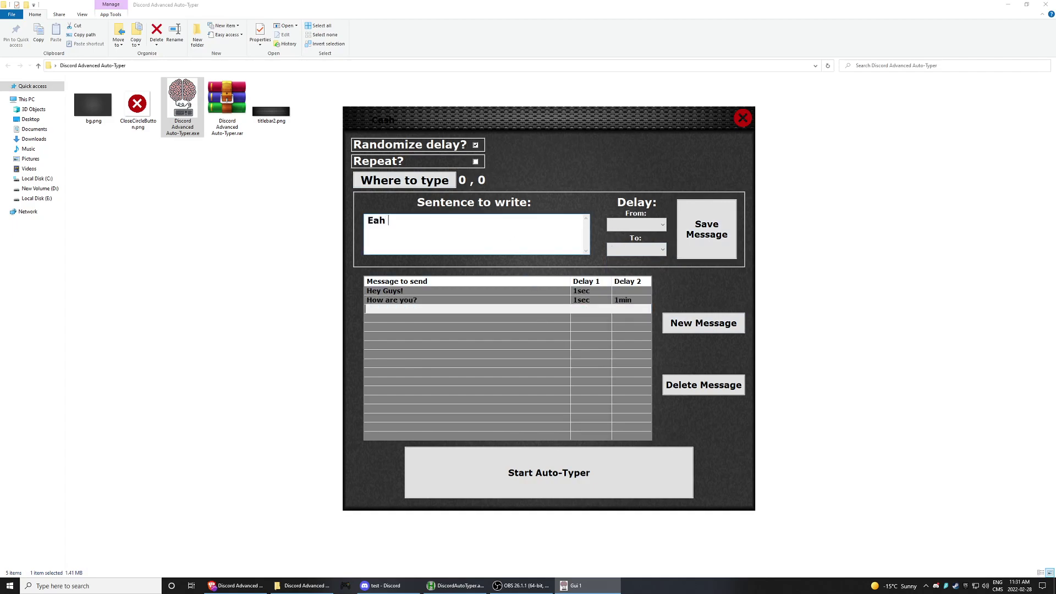
{"action": "key", "text": "BackSpace"}
{"action": "key", "text": "BackSpace"}
{"action": "key", "text": "BackSpace"}
{"action": "type", "text": "Yeah i'm doing pretty good too"}
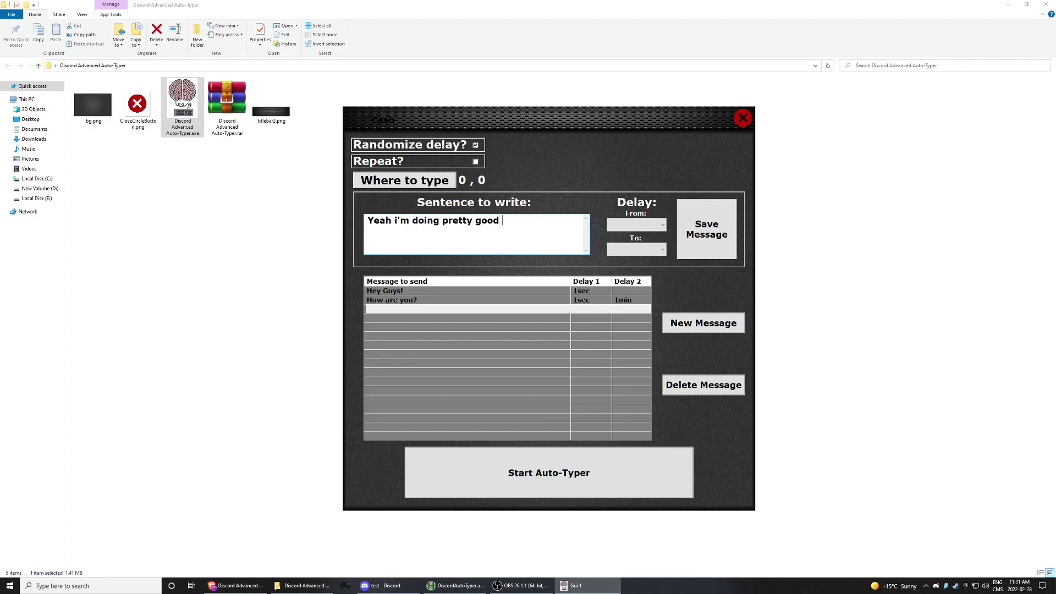
Set the third message's random delay from 1min to 2min and save the message
{"action": "left_click", "coordinate": [627, 225]}
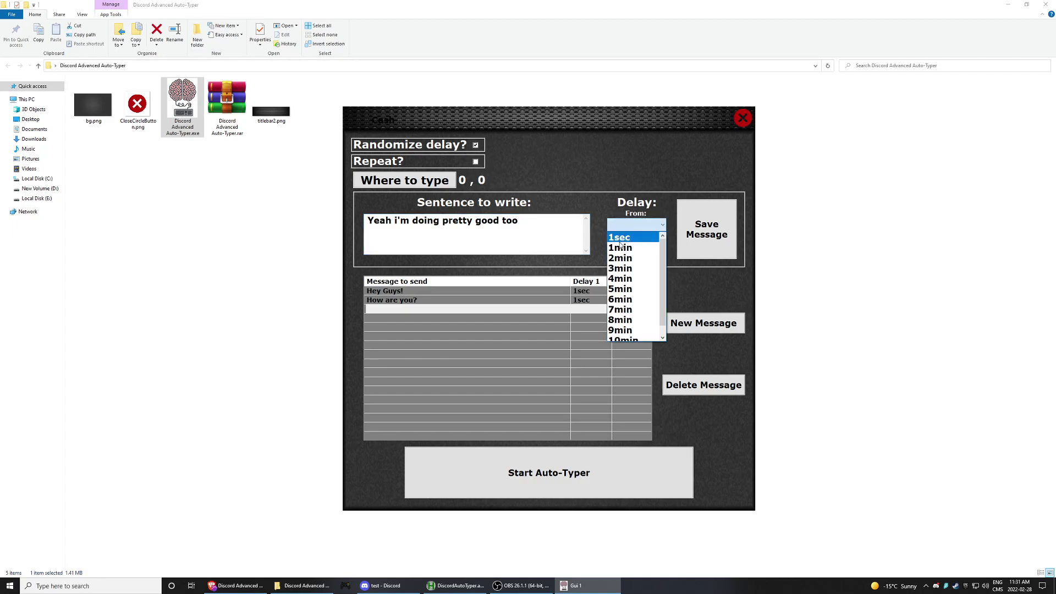
{"action": "left_click", "coordinate": [628, 252]}
{"action": "left_click", "coordinate": [630, 250]}
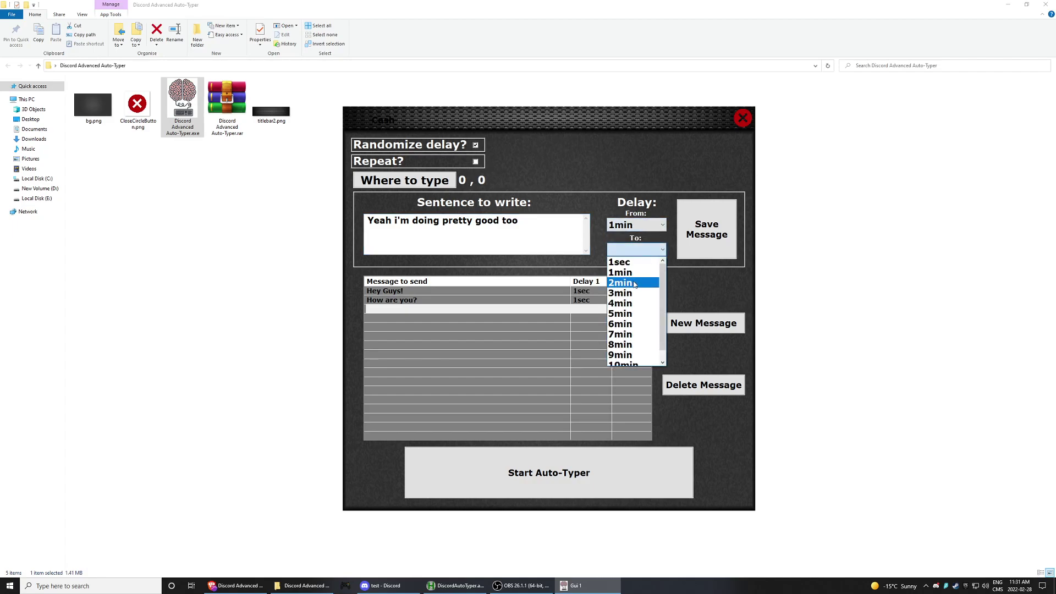
{"action": "left_click", "coordinate": [634, 283]}
{"action": "left_click", "coordinate": [636, 227]}
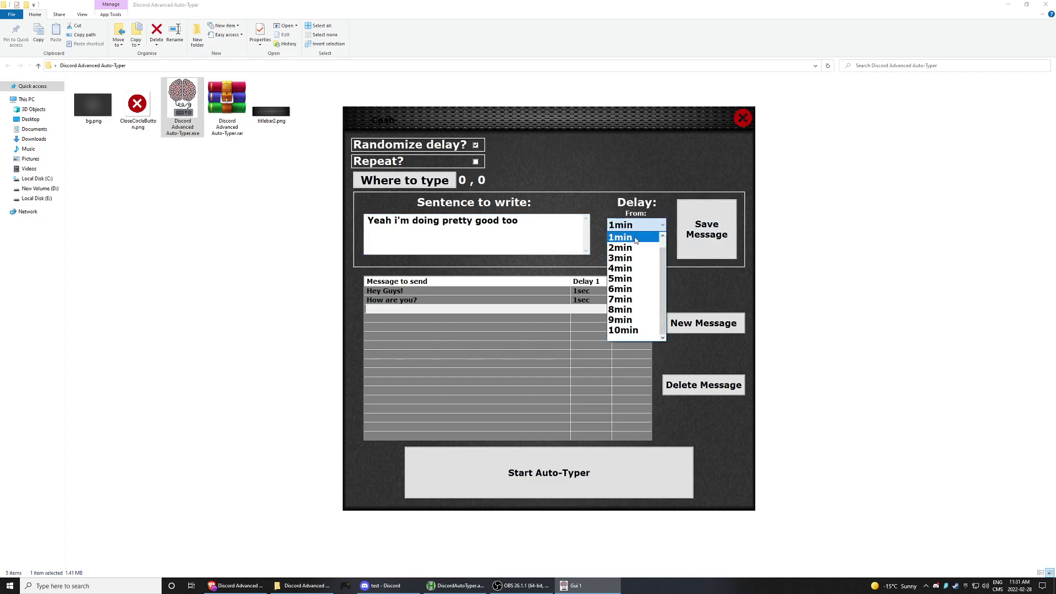
{"action": "left_click", "coordinate": [636, 237]}
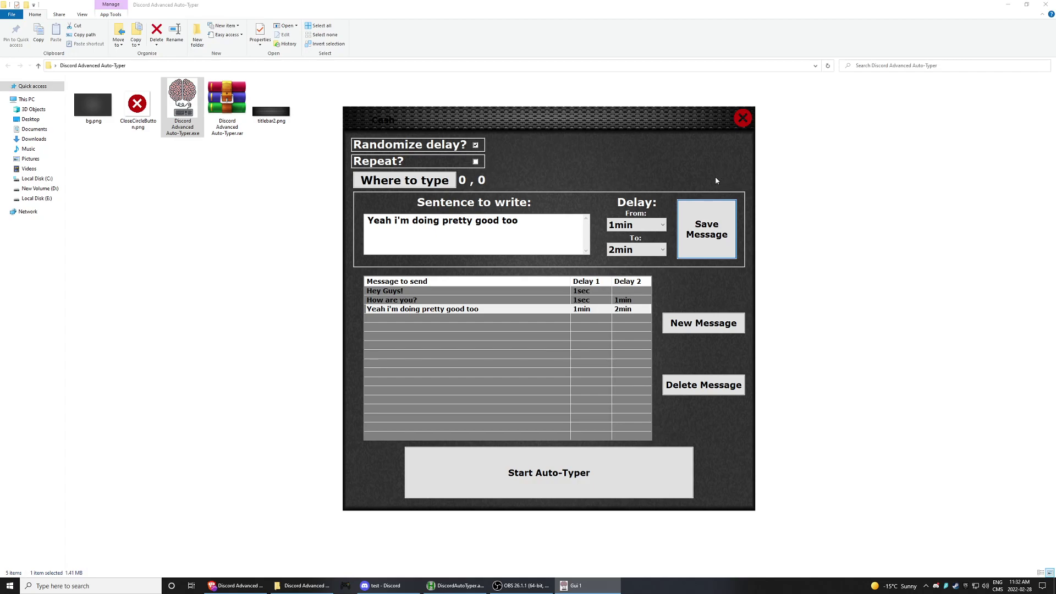
Start the auto-typer with the saved message list and switch to Discord
{"action": "left_click_drag", "start_coordinate": [642, 131], "coordinate": [702, 145]}
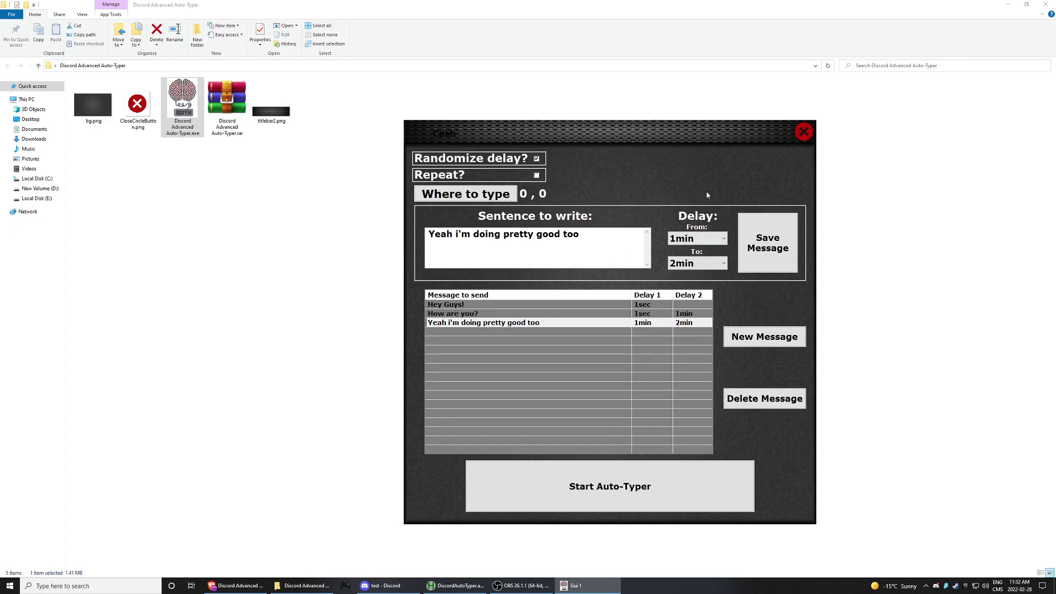
{"action": "left_click", "coordinate": [636, 482]}
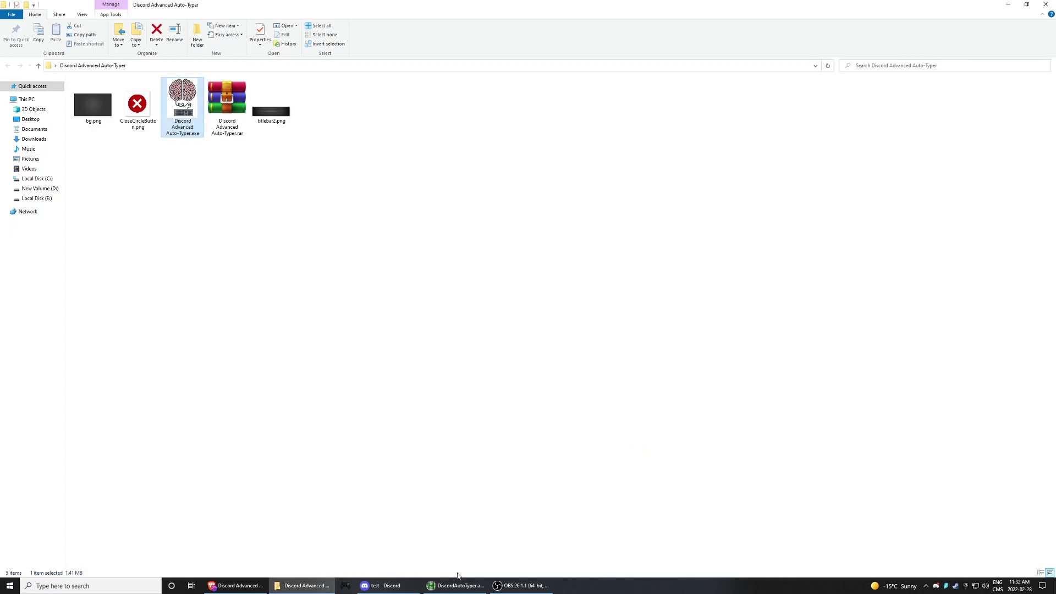
{"action": "left_click", "coordinate": [388, 587]}
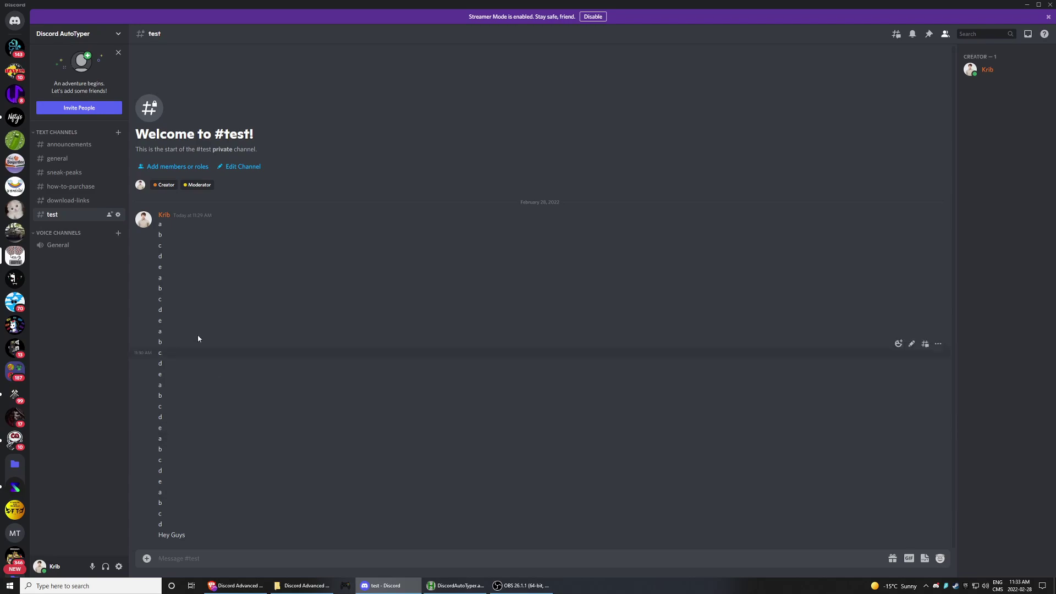
View the announcements channel, enlarge the auto-typer image in the V1.0 release post, and close the preview
{"action": "left_click", "coordinate": [81, 147]}
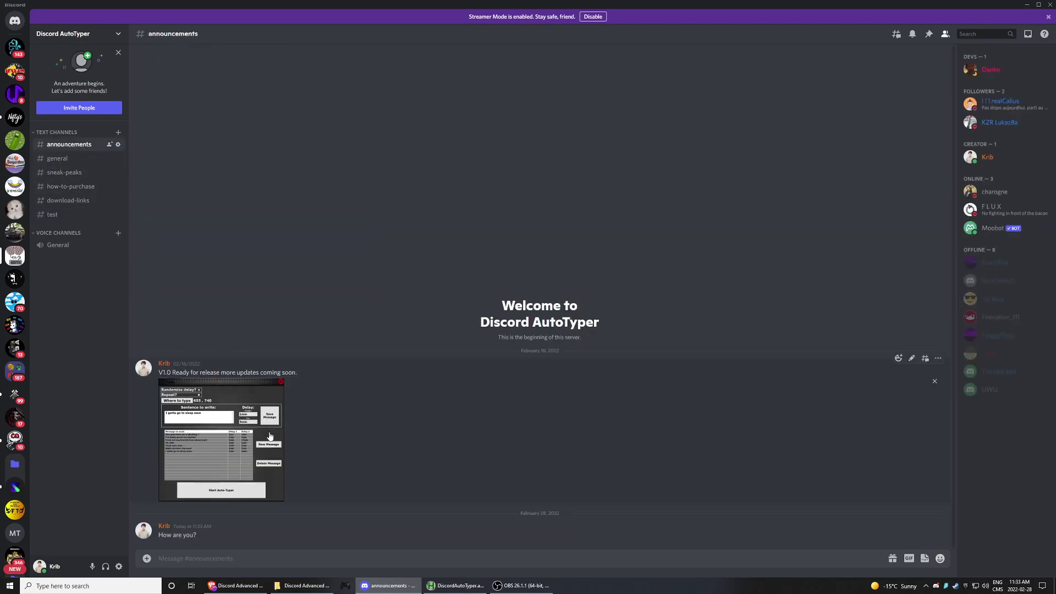
{"action": "left_click", "coordinate": [243, 449]}
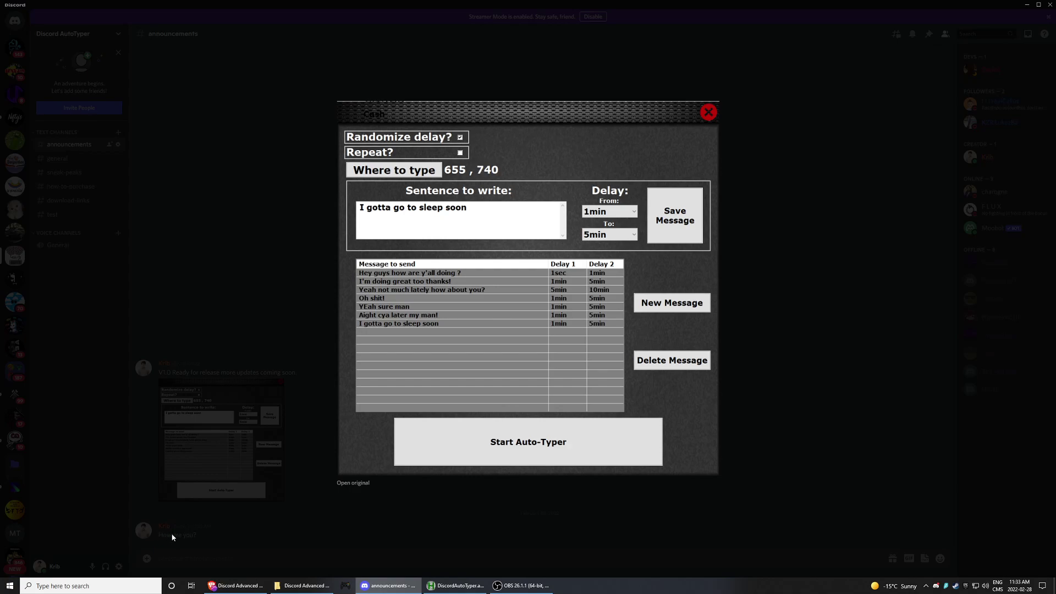
{"action": "left_click", "coordinate": [271, 235]}
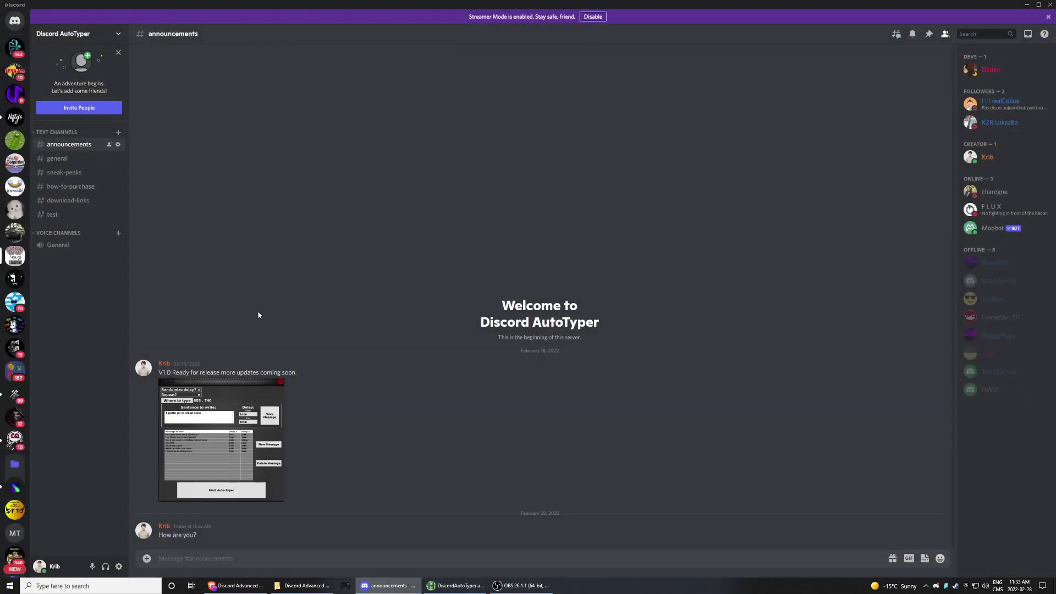